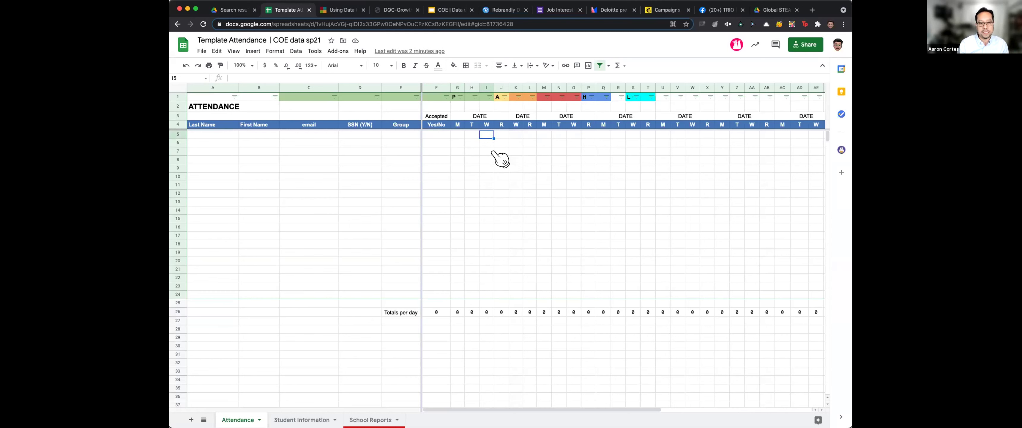
# Review the Attendance sheet's layout and the Student Information sheet's columns, including Project Choice and Grade Level.
pyautogui.click(492, 151)
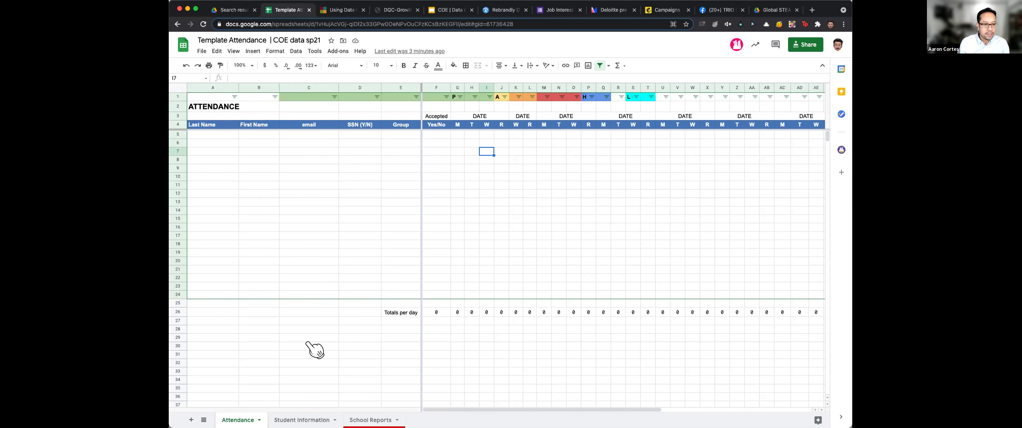
pyautogui.click(302, 419)
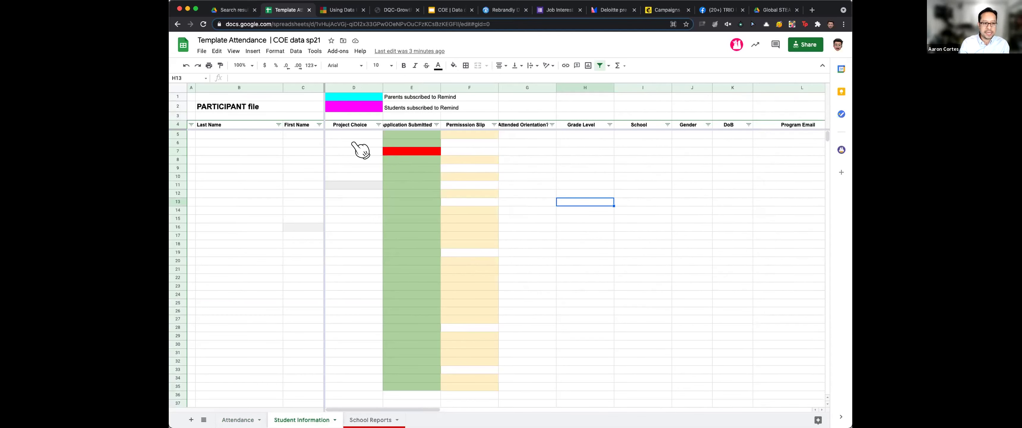
pyautogui.click(362, 135)
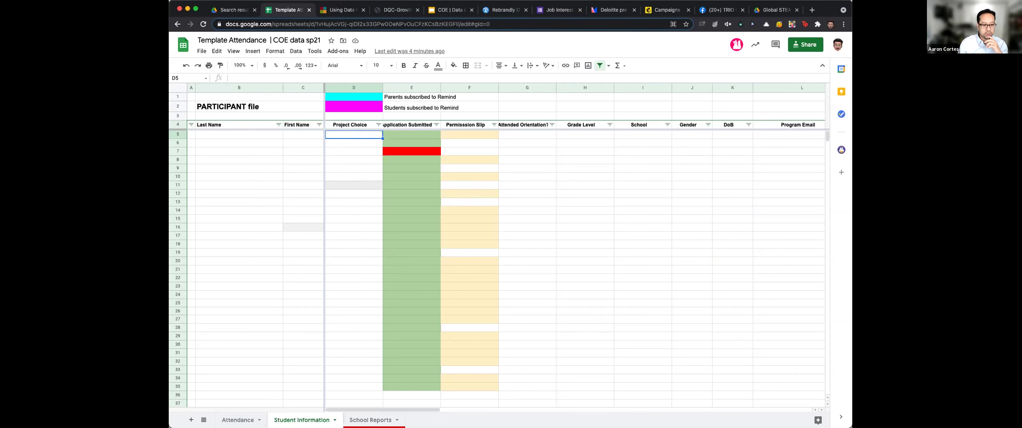
pyautogui.moveTo(431, 411); pyautogui.dragTo(385, 413)
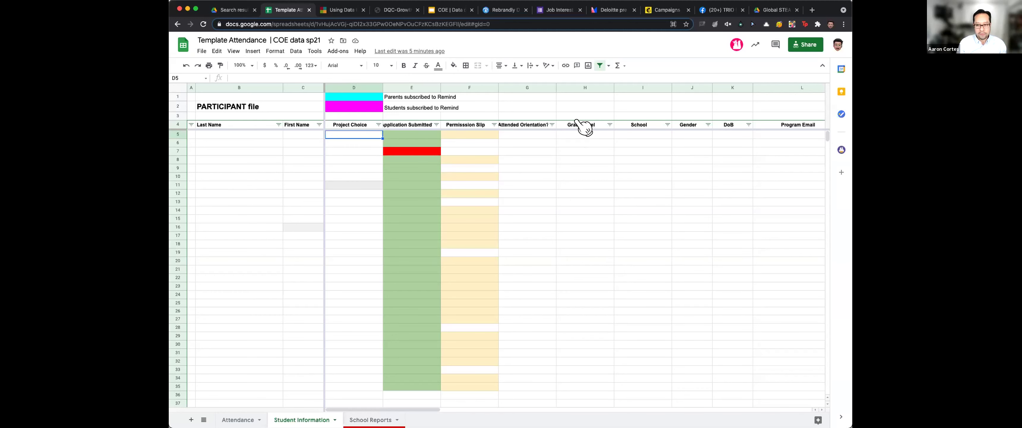
pyautogui.click(583, 125)
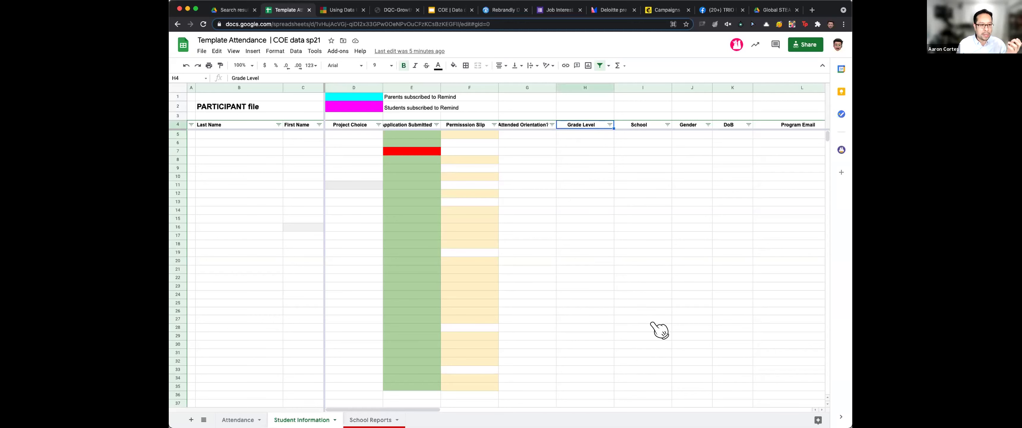
# View the School Reports sheet and return to the Attendance sheet.
pyautogui.click(358, 417)
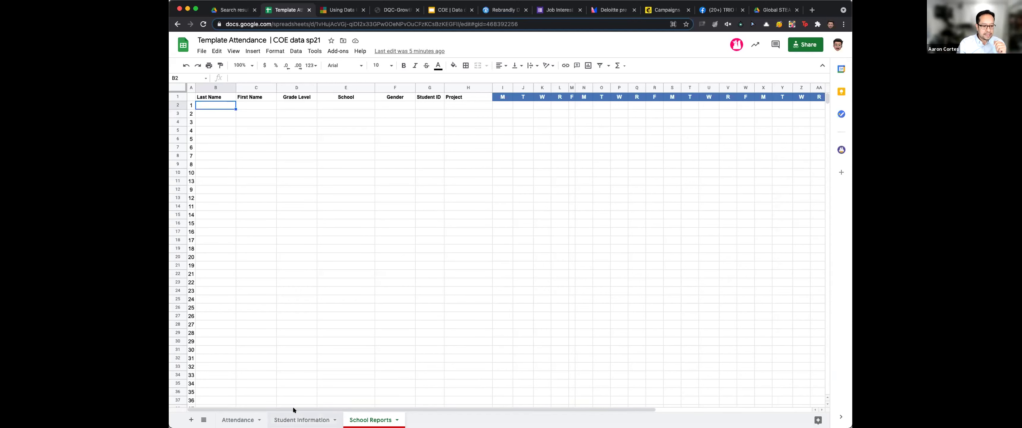
pyautogui.click(288, 421)
pyautogui.click(238, 419)
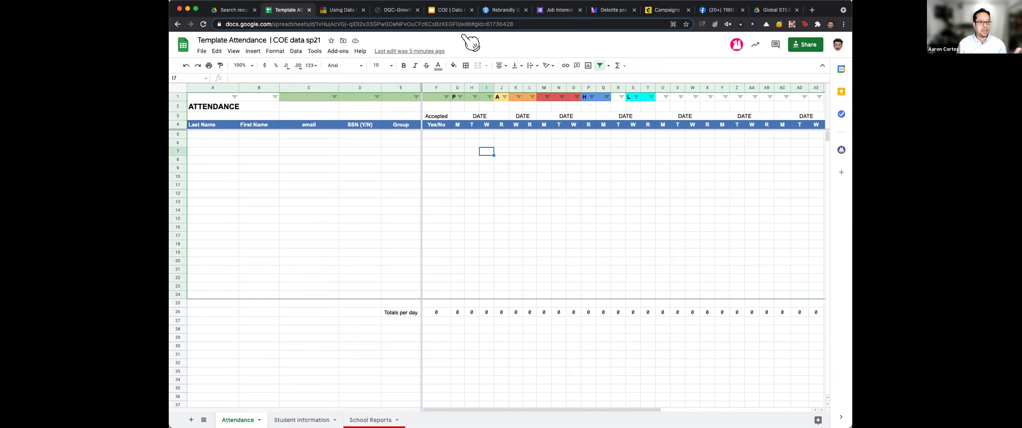
# Switch to the "COE | Data driven sp21" deck in Google Slides and present it from the Spreadsheets slide.
pyautogui.click(455, 13)
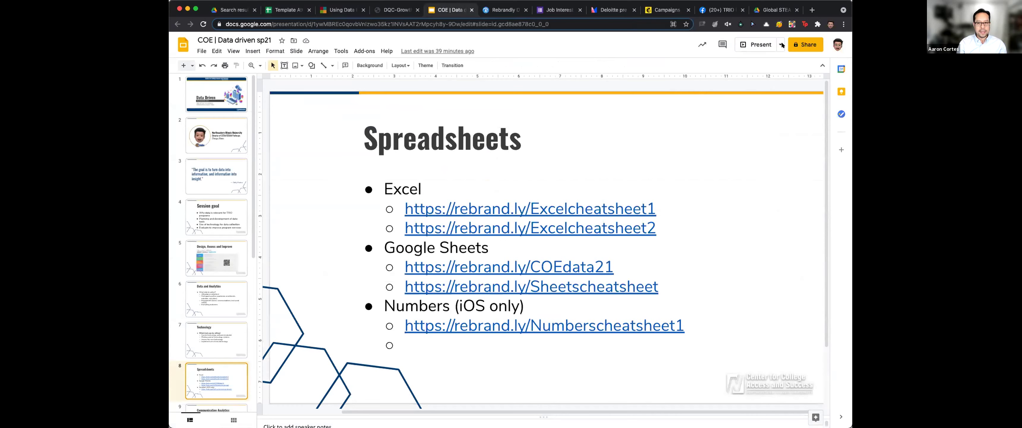
pyautogui.click(755, 48)
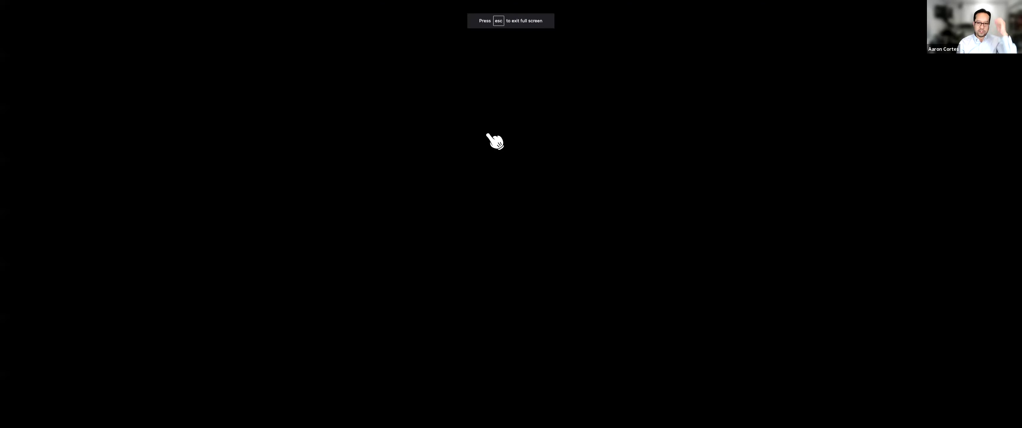
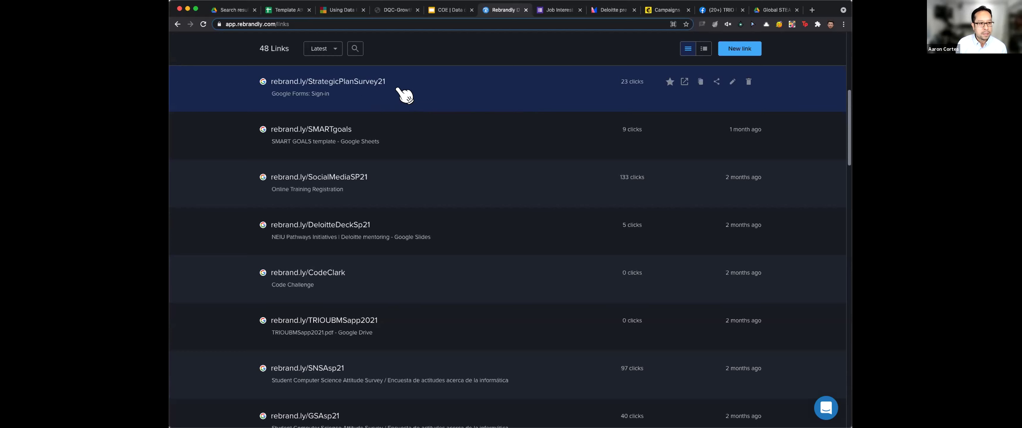
# Open the statistics of the rebrand.ly/StrategicPlanSurvey21 link and examine its daily click chart and country map.
pyautogui.click(373, 81)
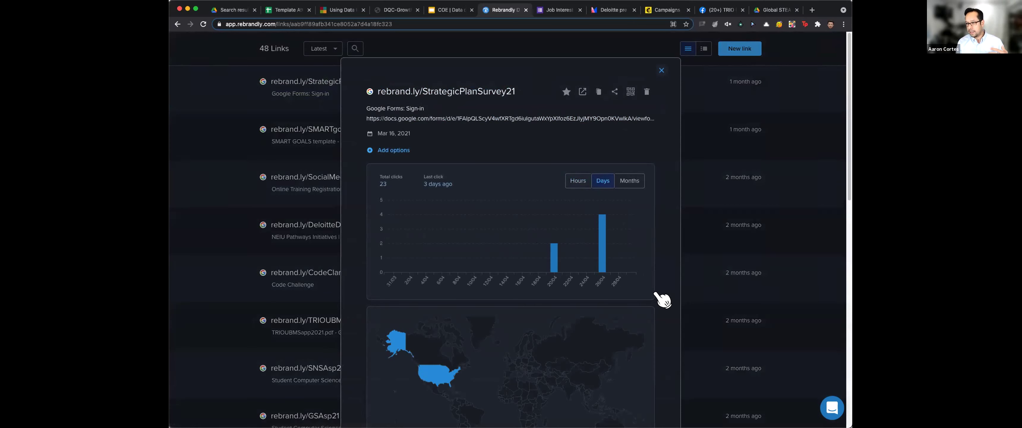
pyautogui.scroll(-3, 661, 289)
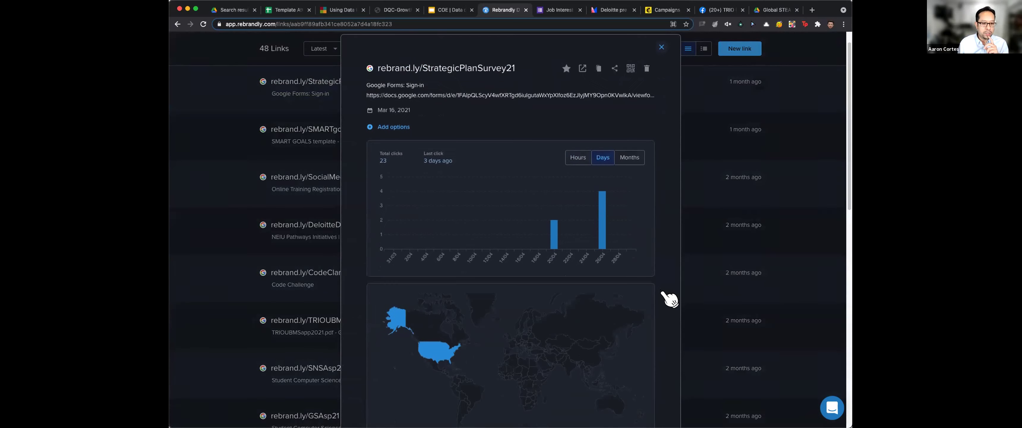
pyautogui.moveTo(455, 303)
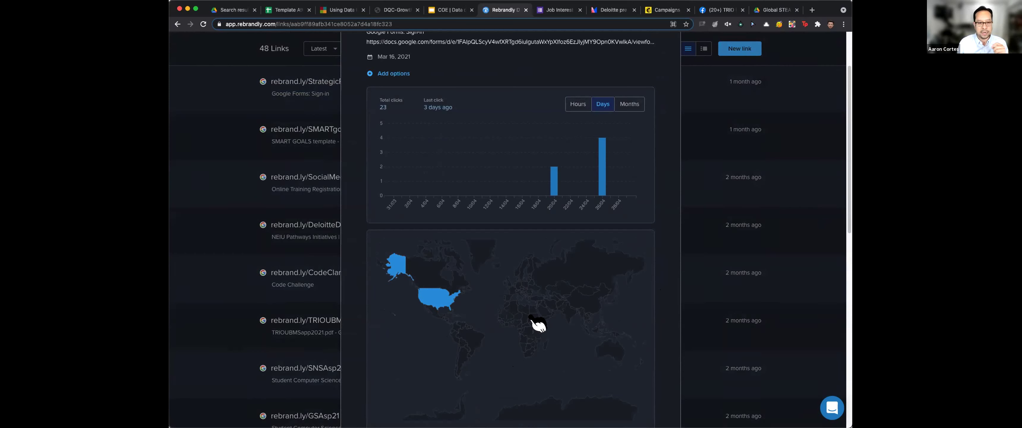
pyautogui.scroll(1, 516, 177)
pyautogui.moveTo(555, 192)
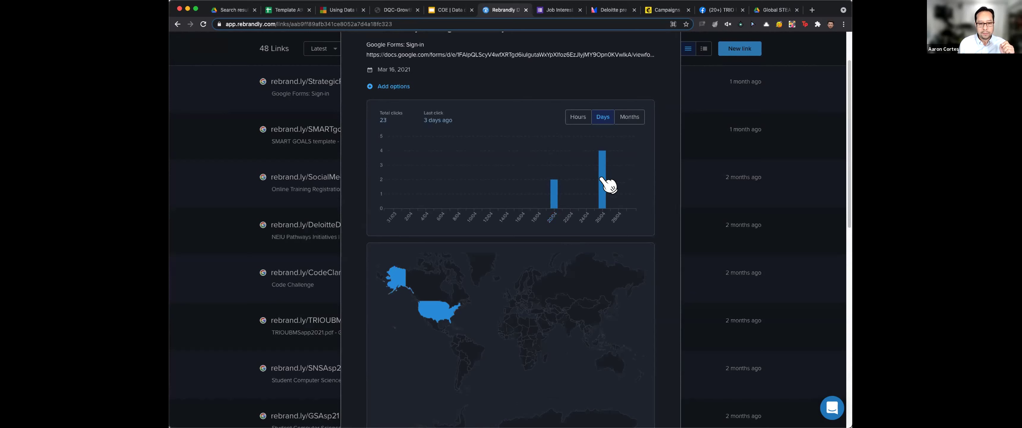
pyautogui.moveTo(603, 180)
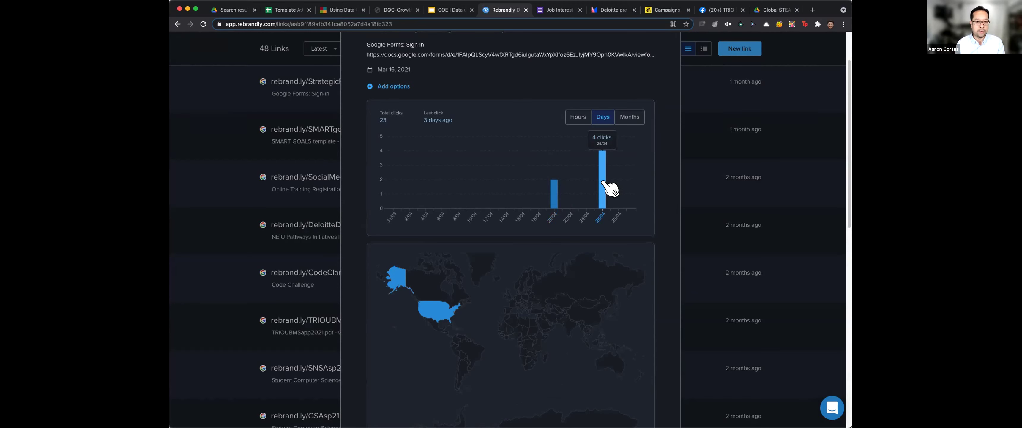
# Switch the link's click chart through hourly, daily and monthly views, and inspect the March and April 2021 bars.
pyautogui.click(587, 120)
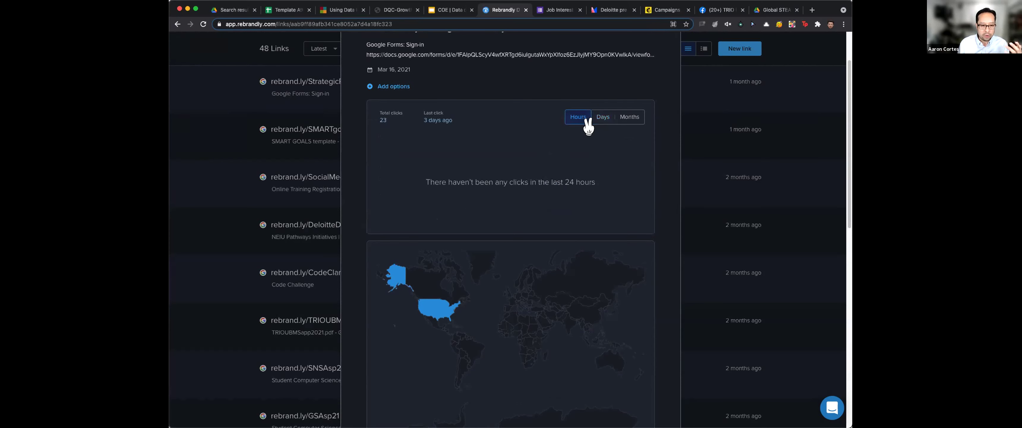
pyautogui.click(600, 119)
pyautogui.click(620, 118)
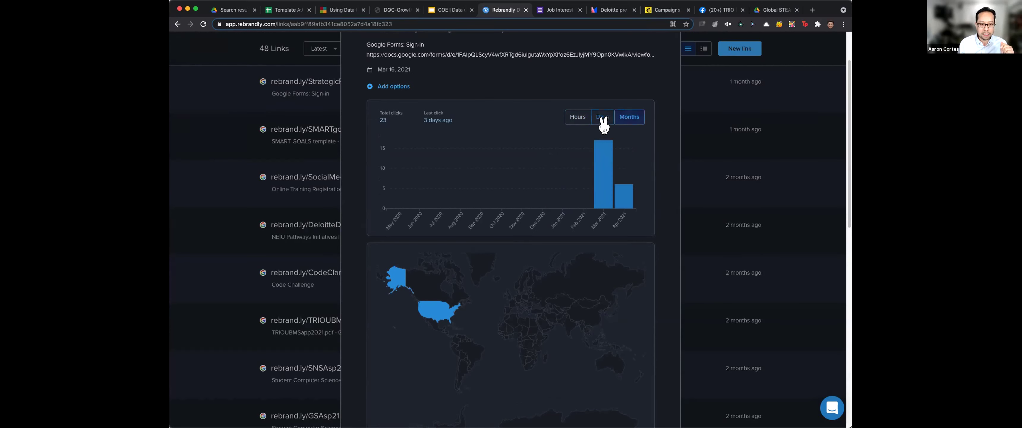
pyautogui.moveTo(605, 163)
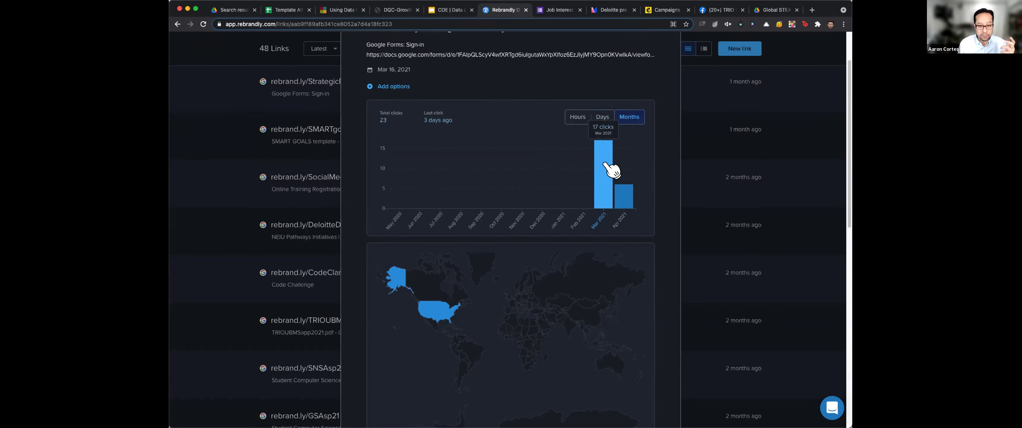
pyautogui.moveTo(627, 194)
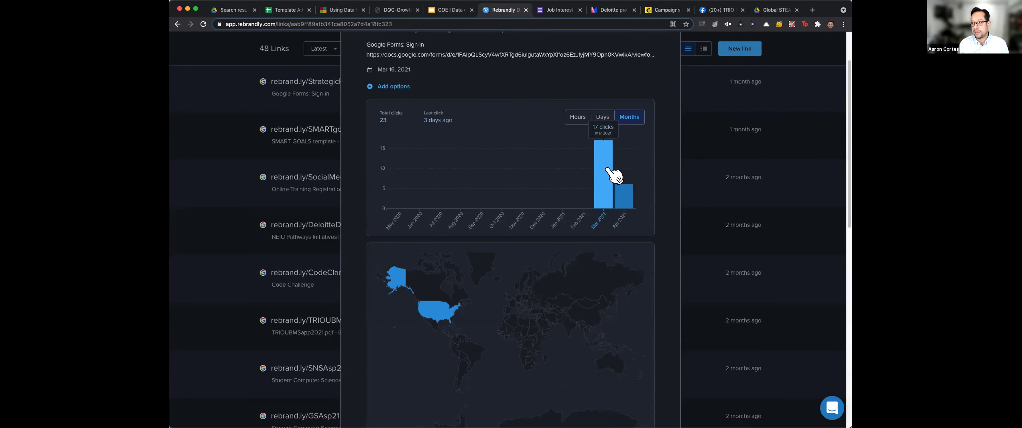
# Examine the link's breakdowns by click type, day, popular hours, source, device, platform, browser and language, and close the statistics.
pyautogui.scroll(-10, 654, 256)
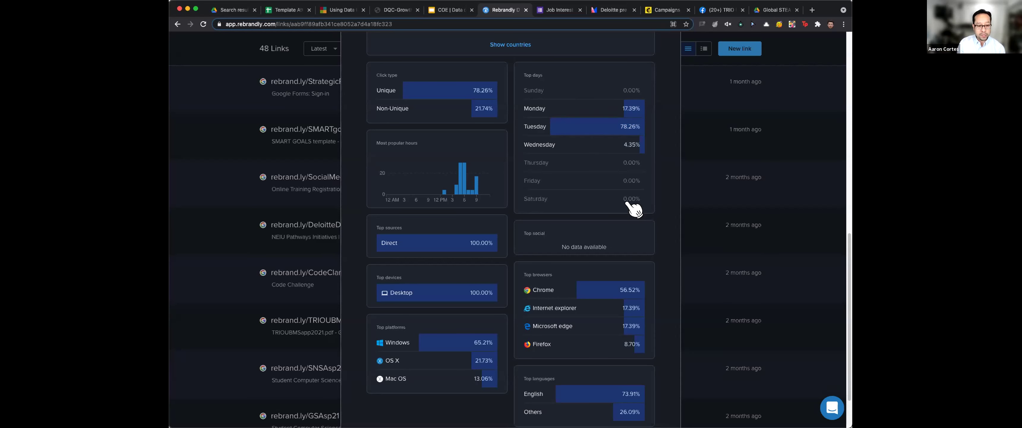
pyautogui.scroll(-2, 619, 218)
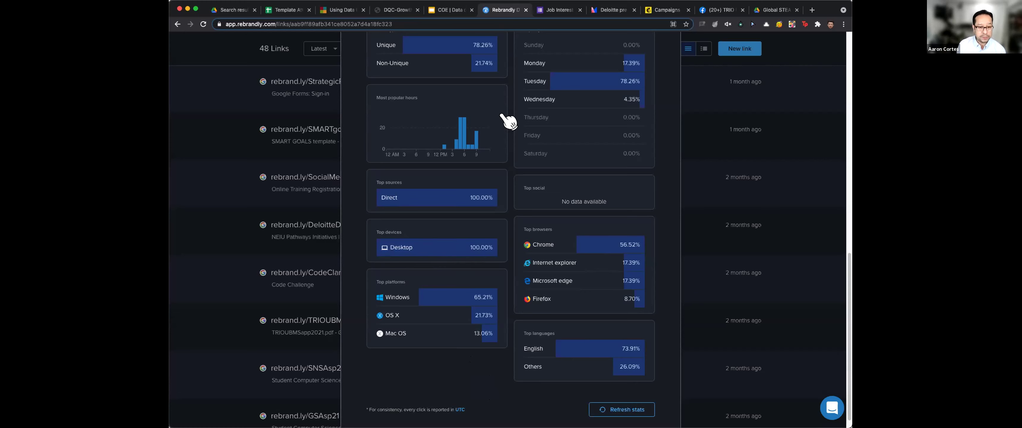
pyautogui.scroll(-1, 718, 328)
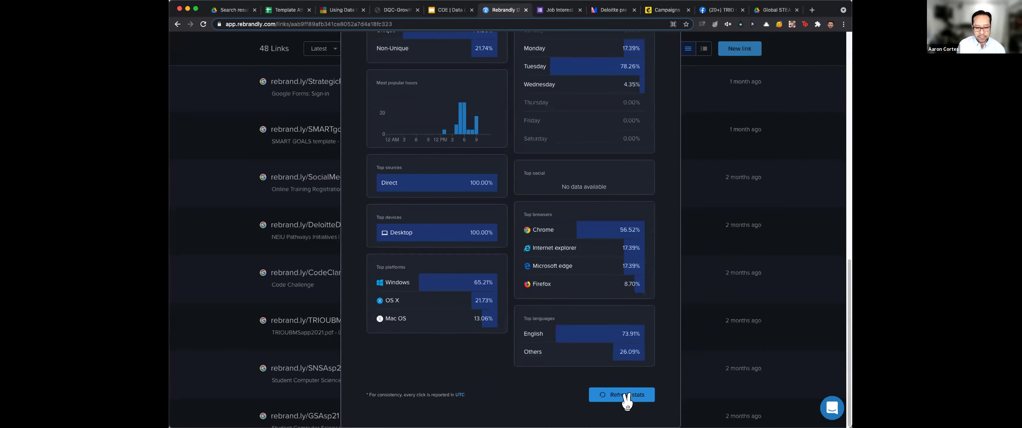
pyautogui.press('Escape')
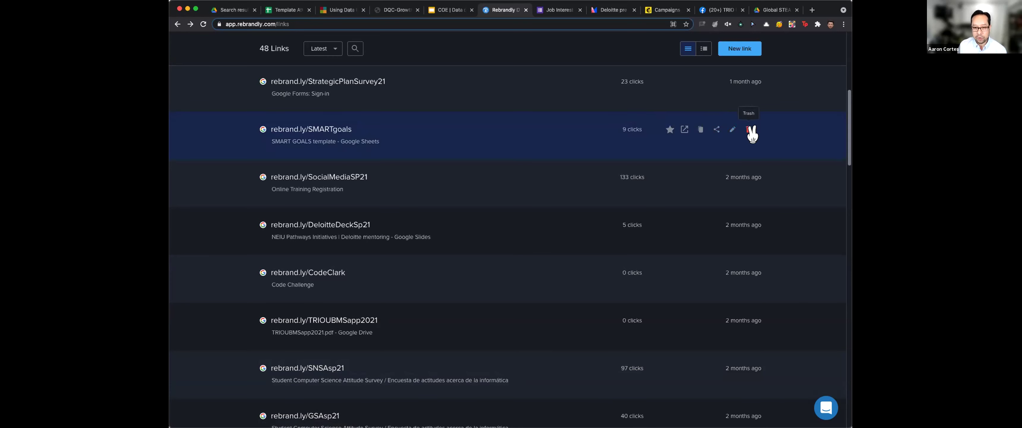
# Open the sharing options of the rebrand.ly/Sheetscheatsheet link, display its QR code, and close both dialogs.
pyautogui.click(698, 129)
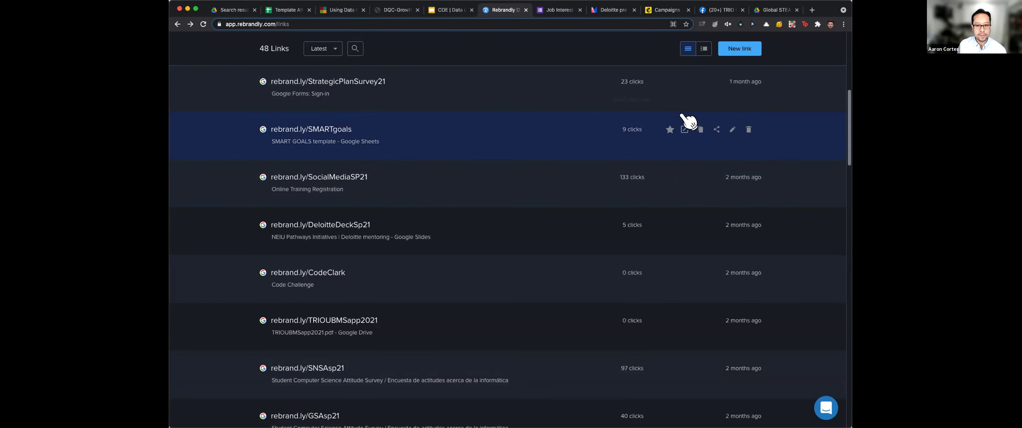
pyautogui.scroll(7, 591, 182)
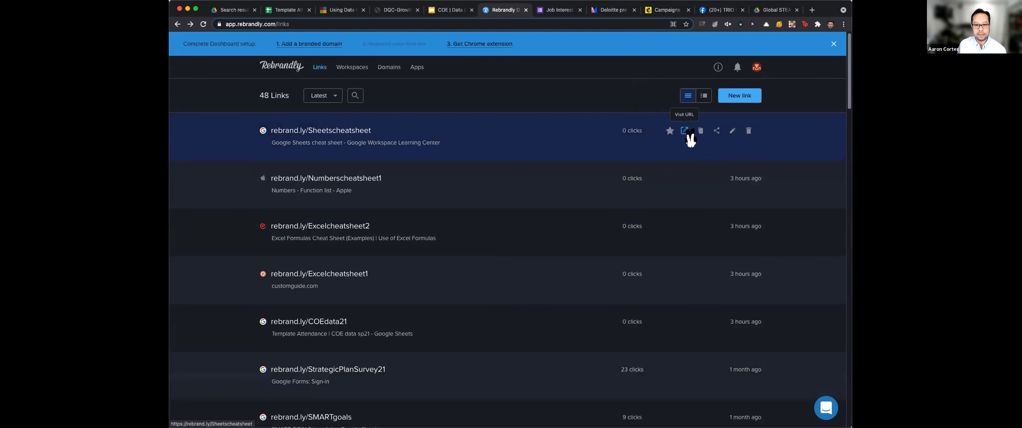
pyautogui.click(715, 131)
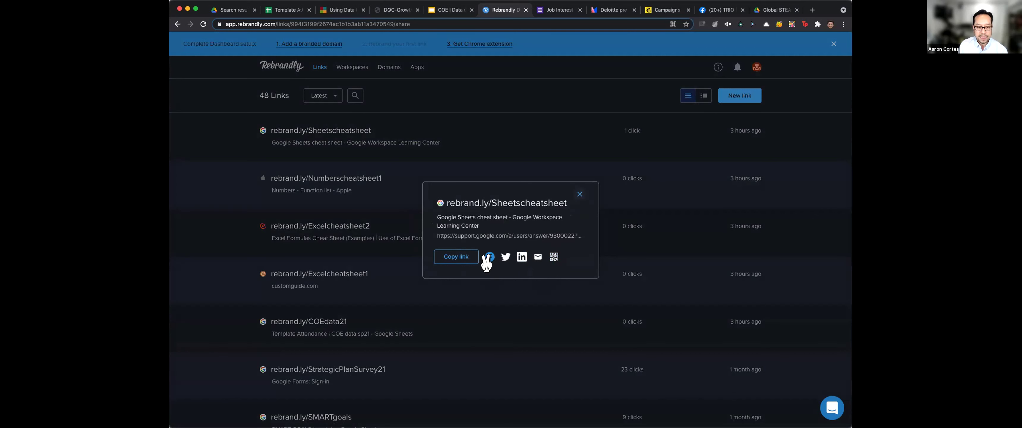
pyautogui.click(554, 261)
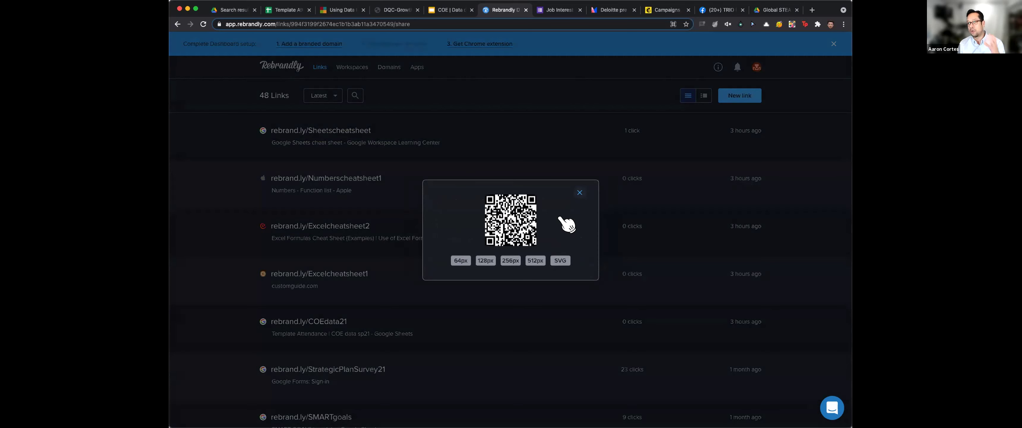
pyautogui.click(579, 194)
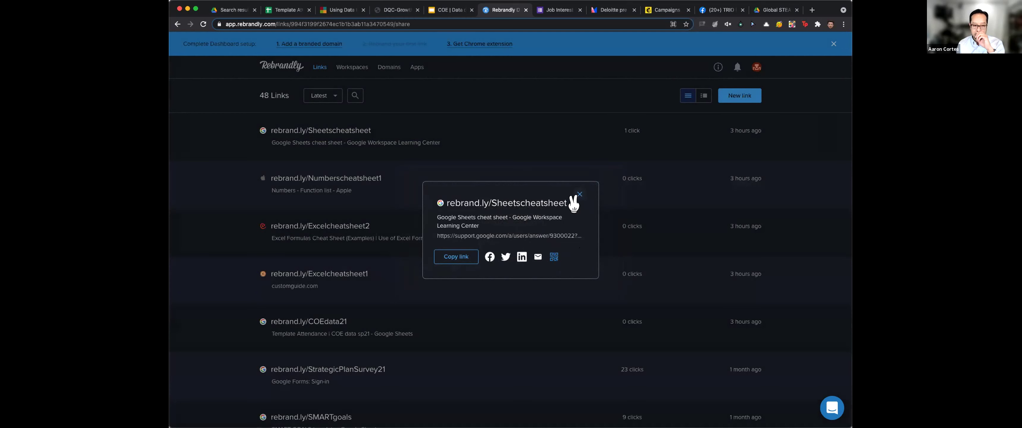
pyautogui.click(579, 195)
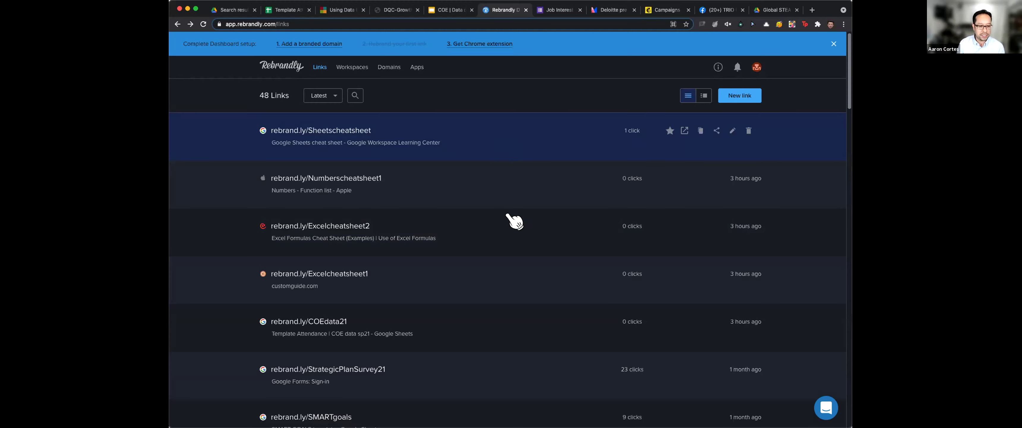
# Look through the list of shortened links and their click counts, and return to the newest links.
pyautogui.scroll(-5, 457, 258)
pyautogui.scroll(-4, 477, 317)
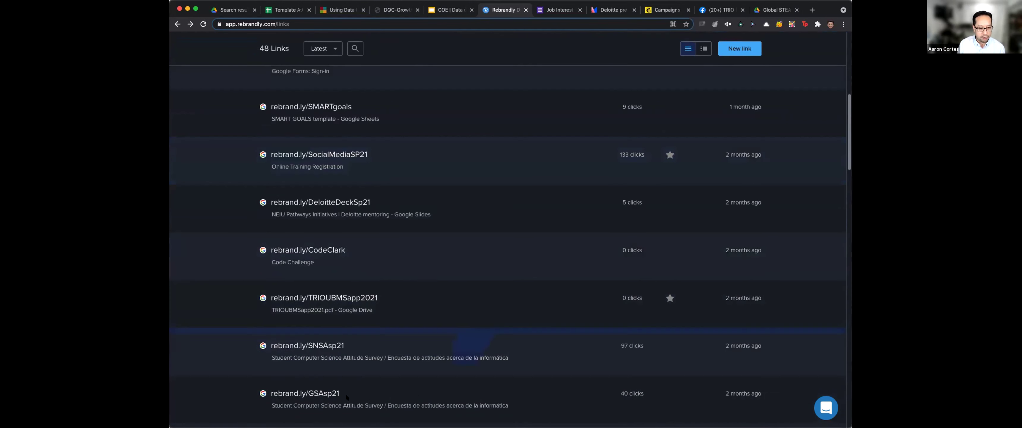
pyautogui.scroll(-1, 413, 281)
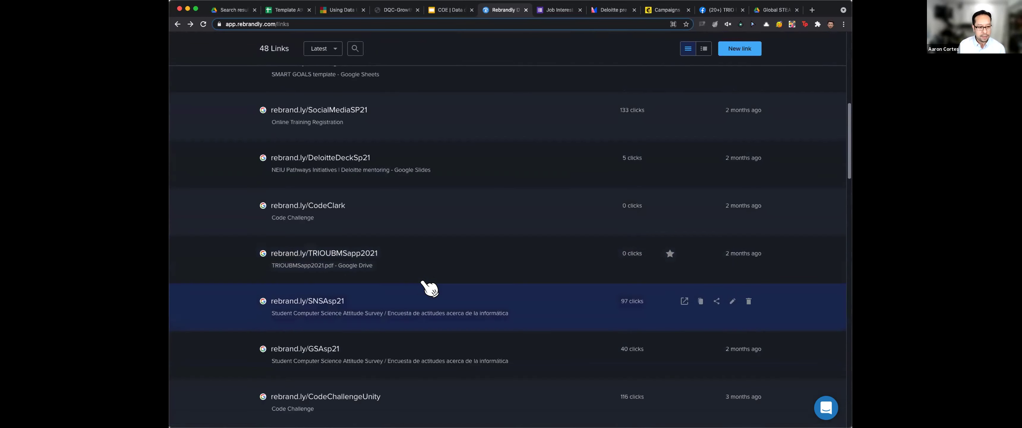
pyautogui.scroll(-5, 452, 258)
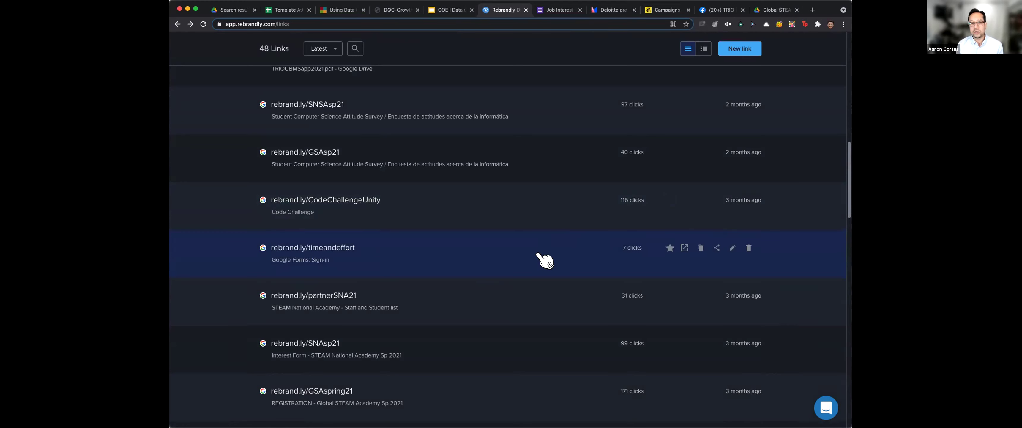
pyautogui.scroll(10, 539, 263)
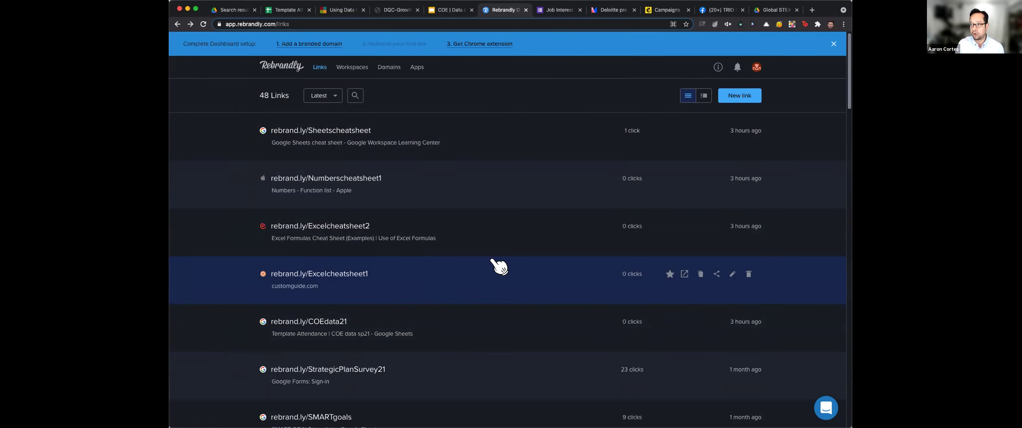
# Switch back to the Google Slides deck, present it from the Communication Analytics slide and advance to the Forms slide.
pyautogui.press('super+alt+Left')
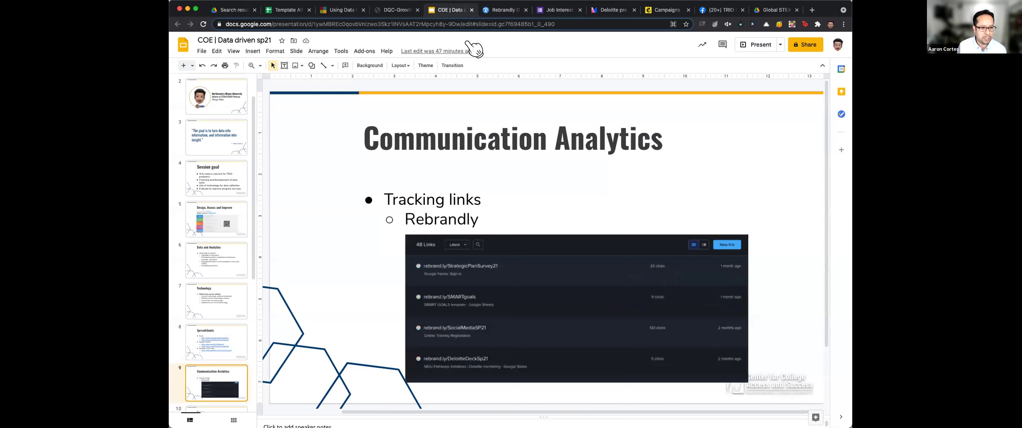
pyautogui.click(753, 47)
pyautogui.press('Right')
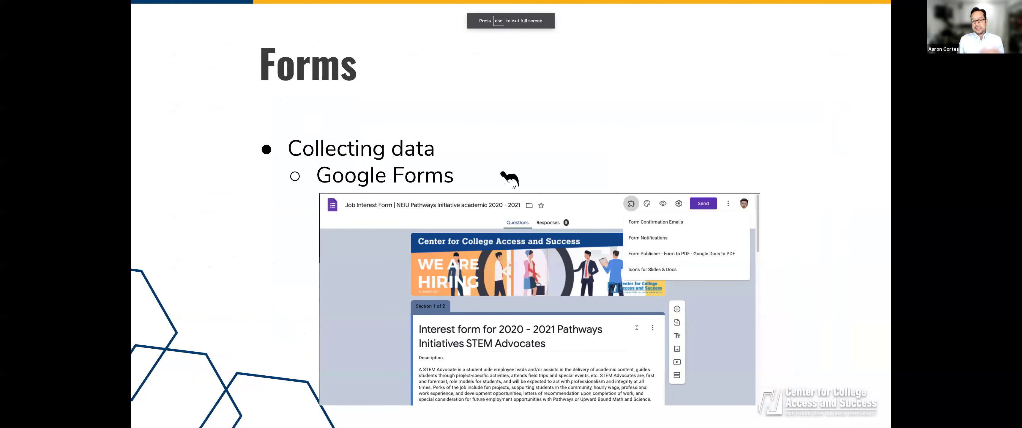
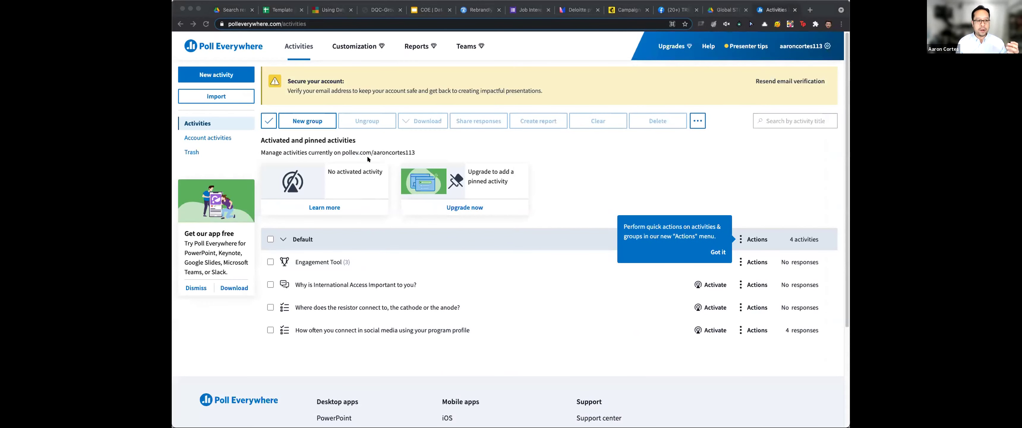
# Switch to the Mailchimp Campaigns page and dismiss the notice about limited data processing for Facebook.
pyautogui.click(409, 140)
pyautogui.click(631, 9)
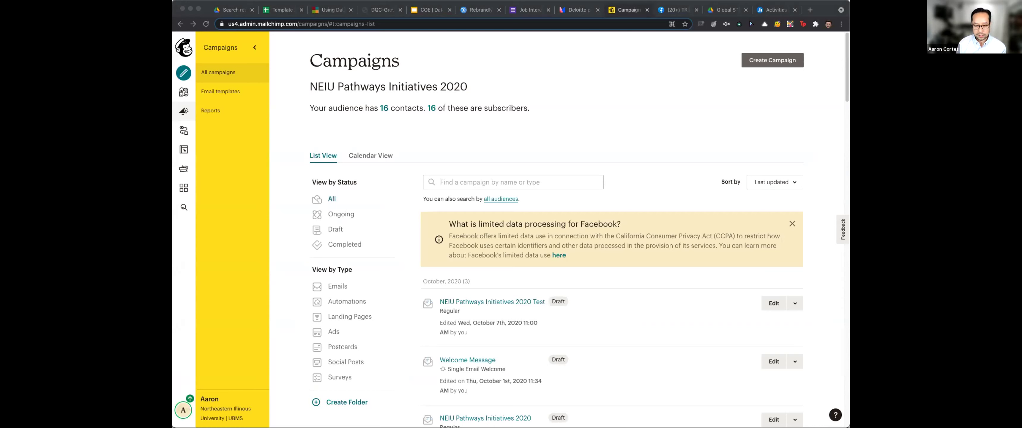
pyautogui.click(660, 93)
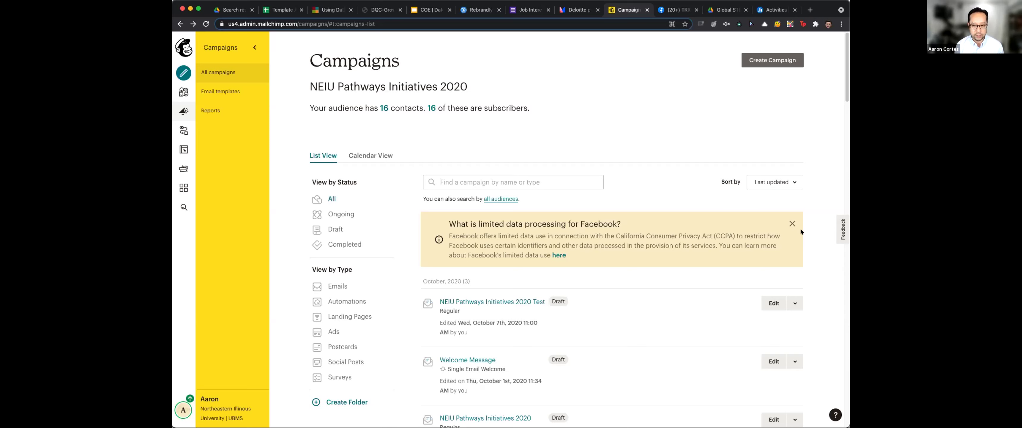
pyautogui.click(793, 223)
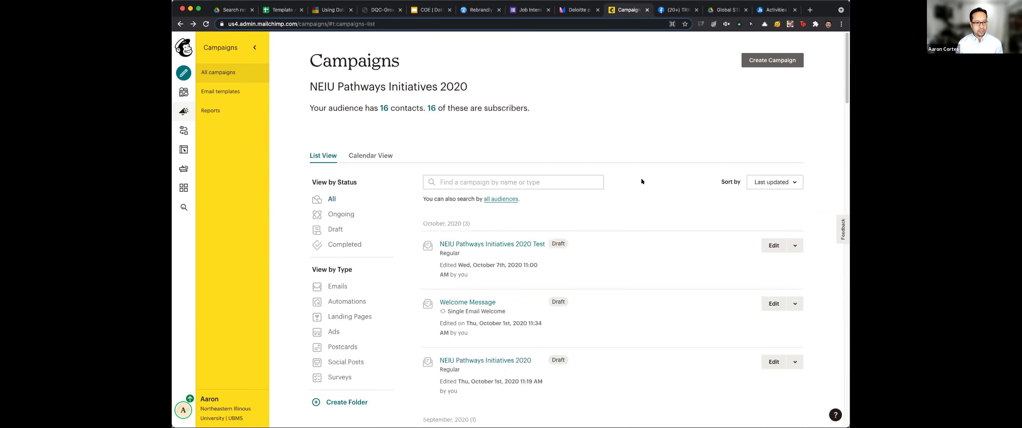
# Find the sent College Access and Success Awards Night 2018 campaign in the list and open its preview.
pyautogui.scroll(-10, 575, 238)
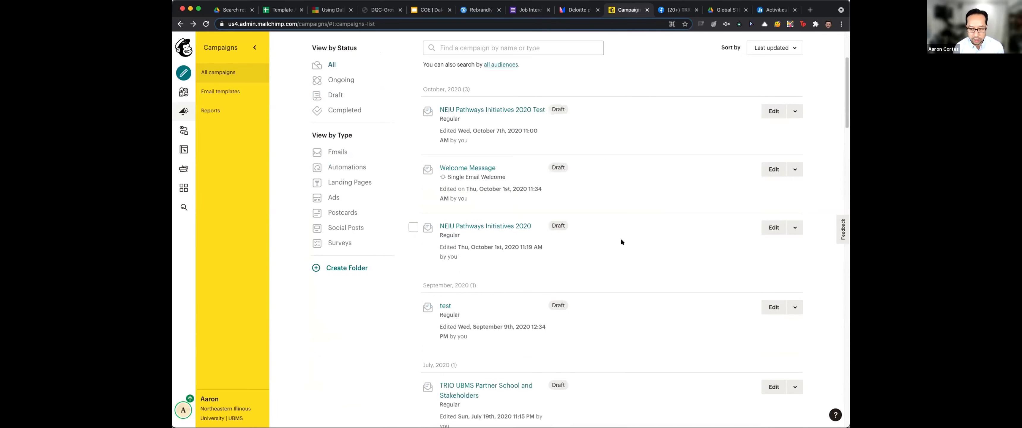
pyautogui.scroll(-5, 621, 241)
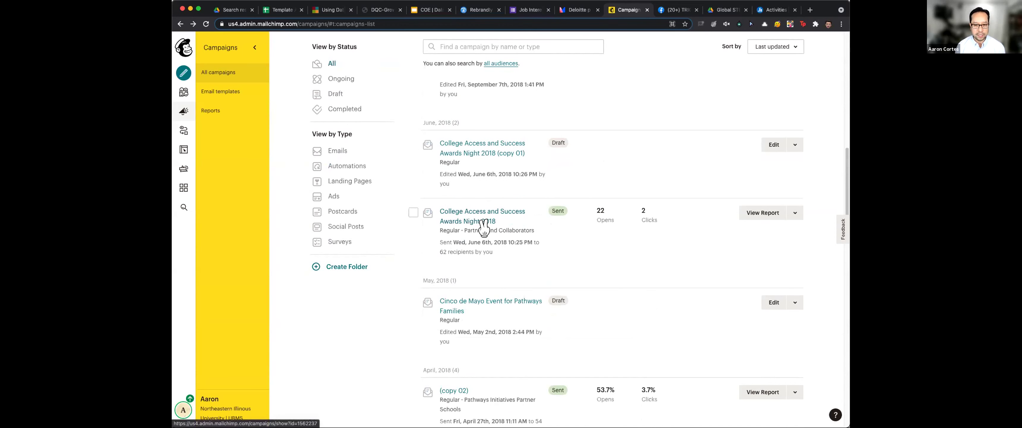
pyautogui.click(465, 222)
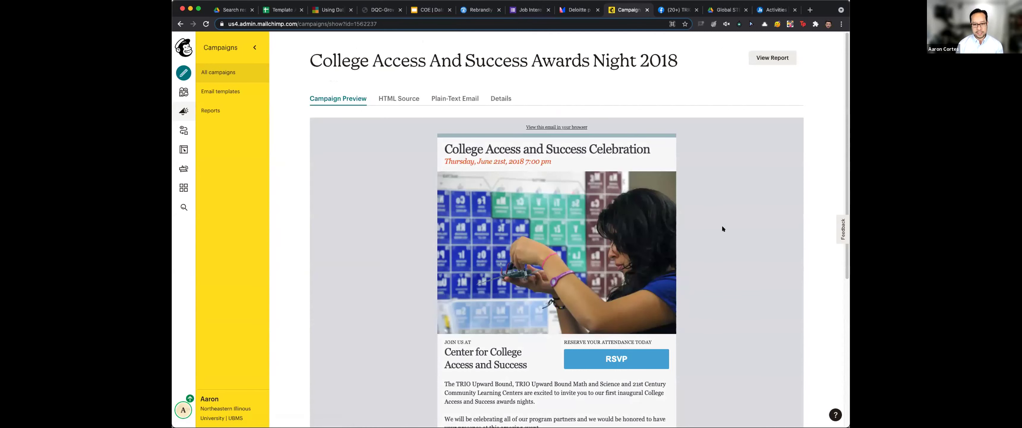
# Open the campaign email as a browser page and look through the whole invitation.
pyautogui.click(560, 127)
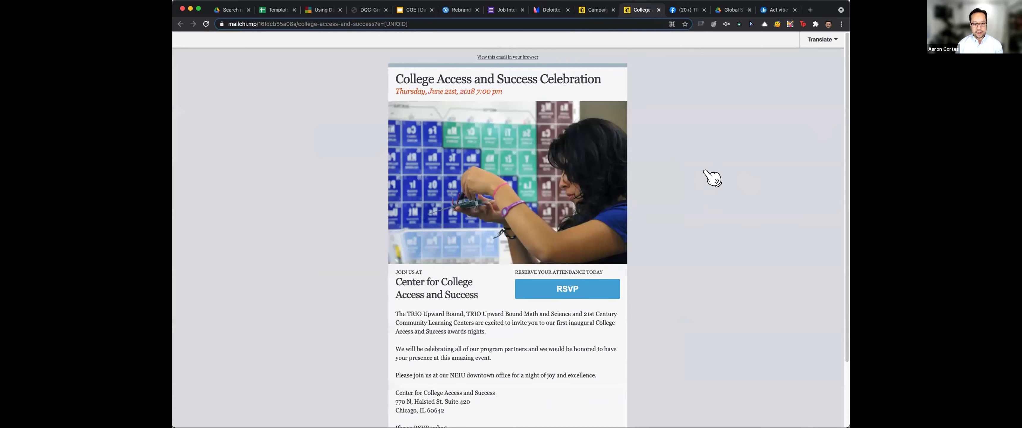
pyautogui.scroll(-1, 651, 274)
pyautogui.scroll(-2, 684, 242)
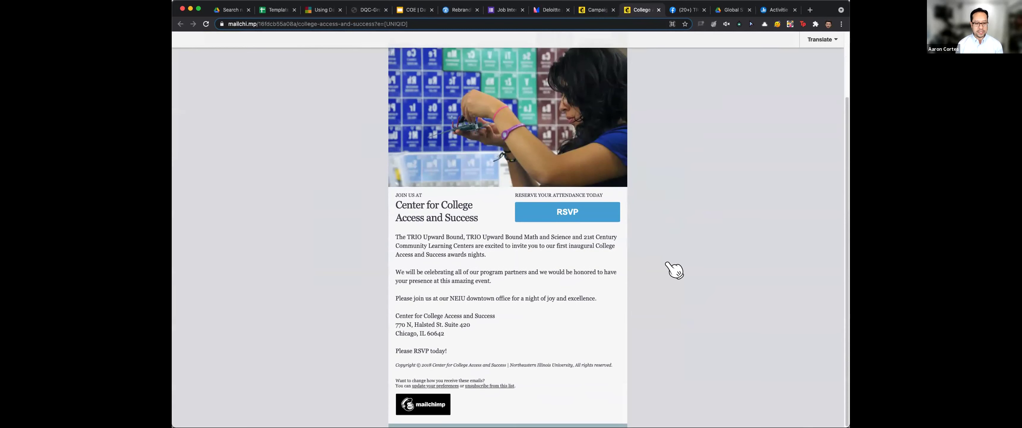
pyautogui.scroll(3, 657, 238)
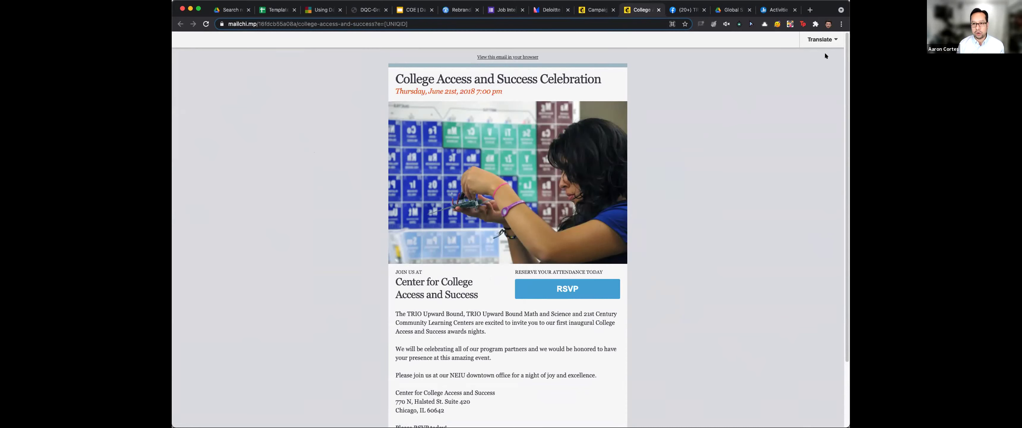
# Choose Korean (한국어) as the translation language for the email page.
pyautogui.click(821, 39)
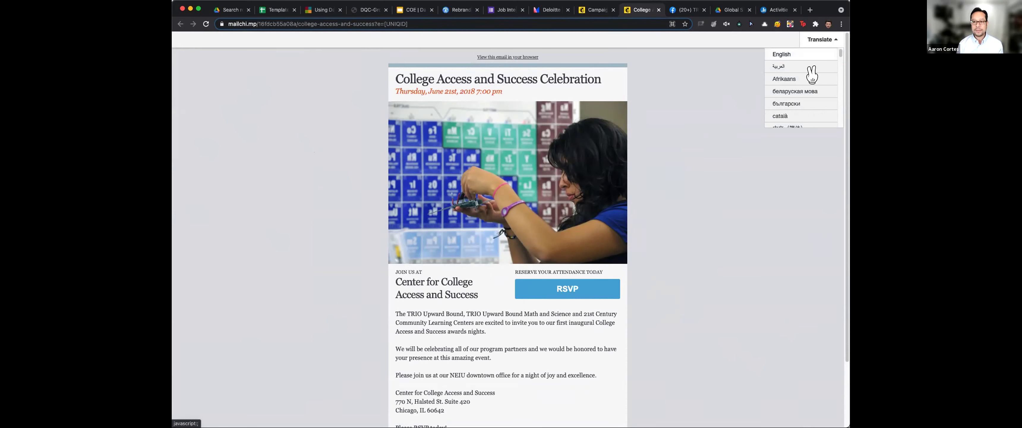
pyautogui.scroll(-3, 812, 76)
pyautogui.scroll(-3, 814, 94)
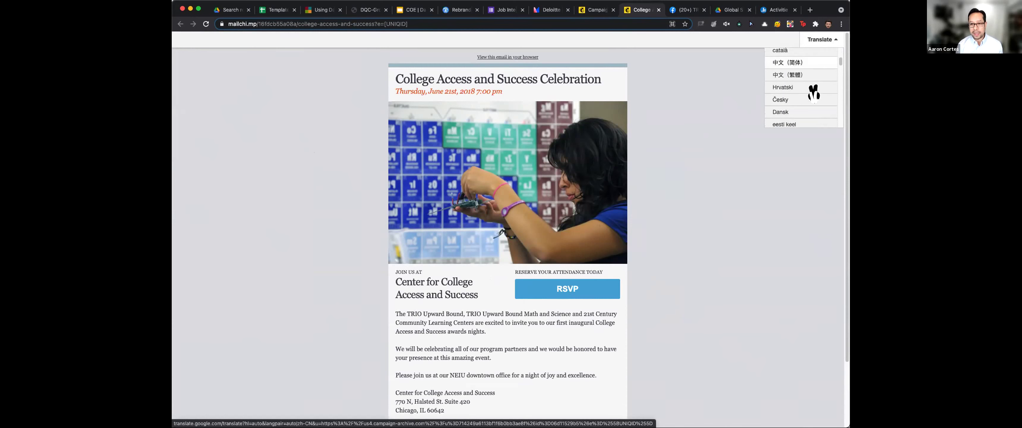
pyautogui.scroll(-3, 811, 99)
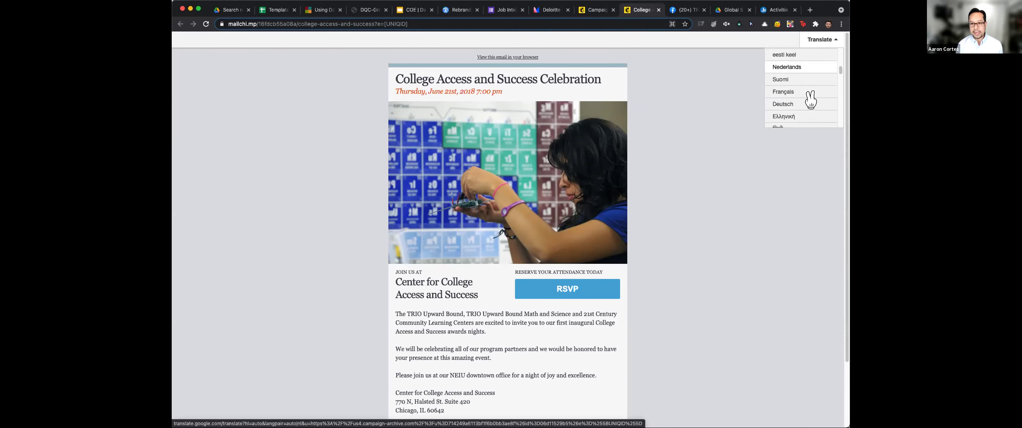
pyautogui.scroll(-3, 811, 101)
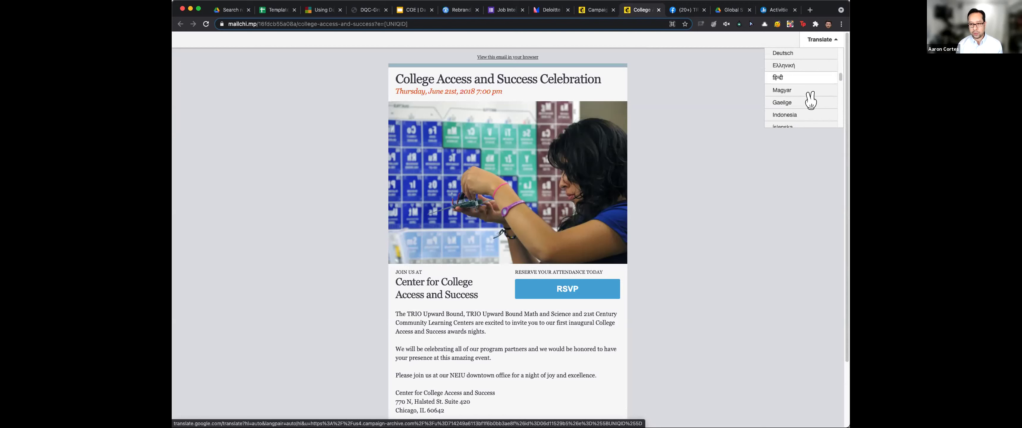
pyautogui.scroll(-3, 810, 101)
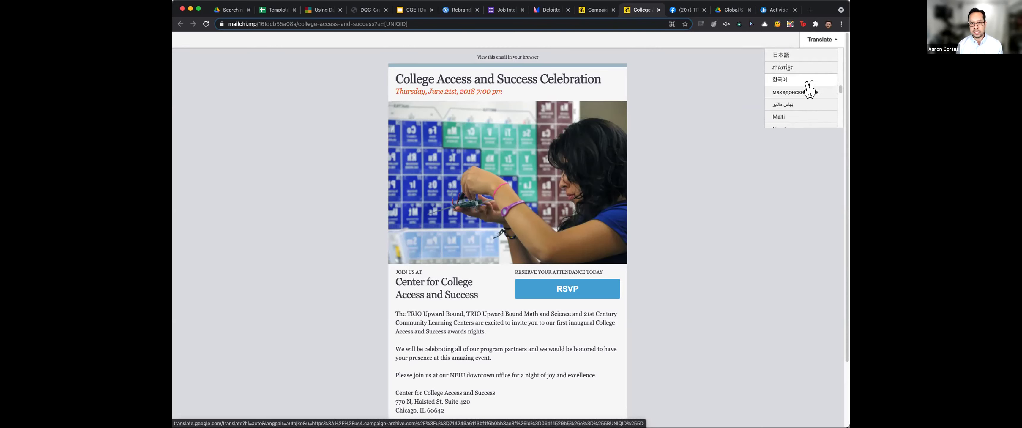
pyautogui.click(808, 79)
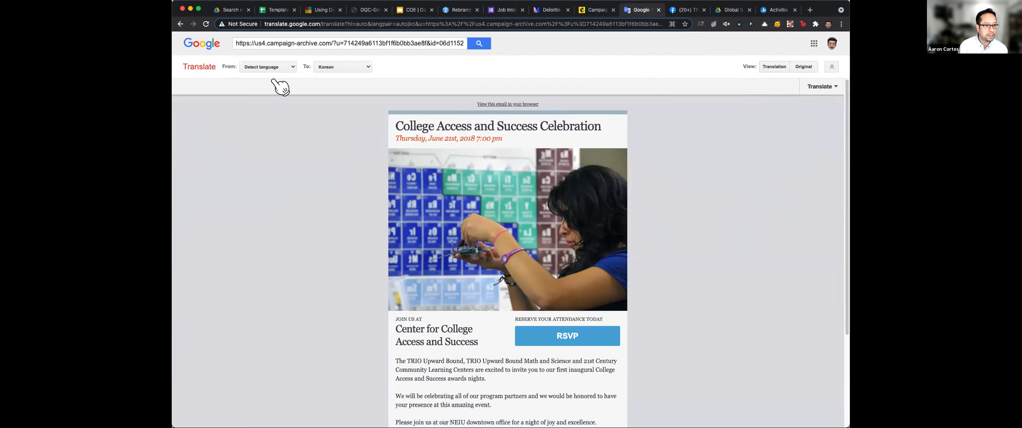
# Set the source language of the page translation to English and look through the Korean version of the invitation.
pyautogui.click(289, 67)
pyautogui.scroll(-10, 281, 170)
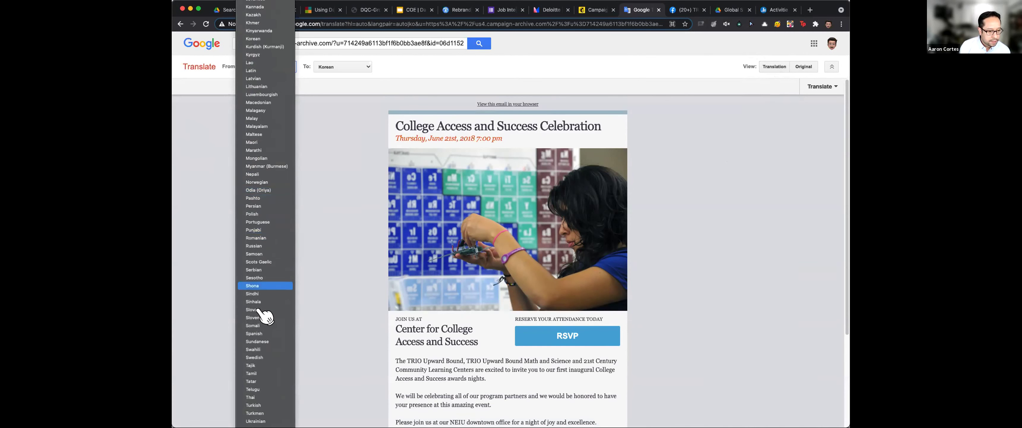
pyautogui.scroll(3, 270, 131)
pyautogui.scroll(7, 265, 126)
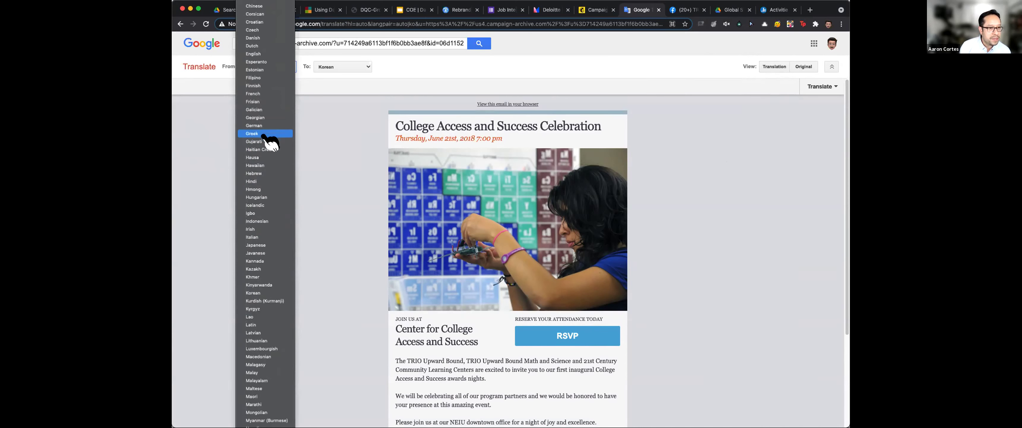
pyautogui.scroll(3, 267, 196)
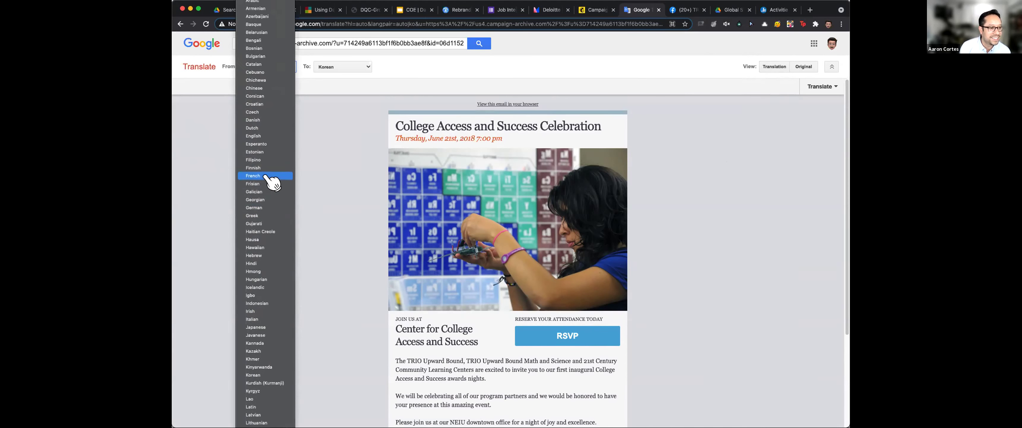
pyautogui.click(262, 136)
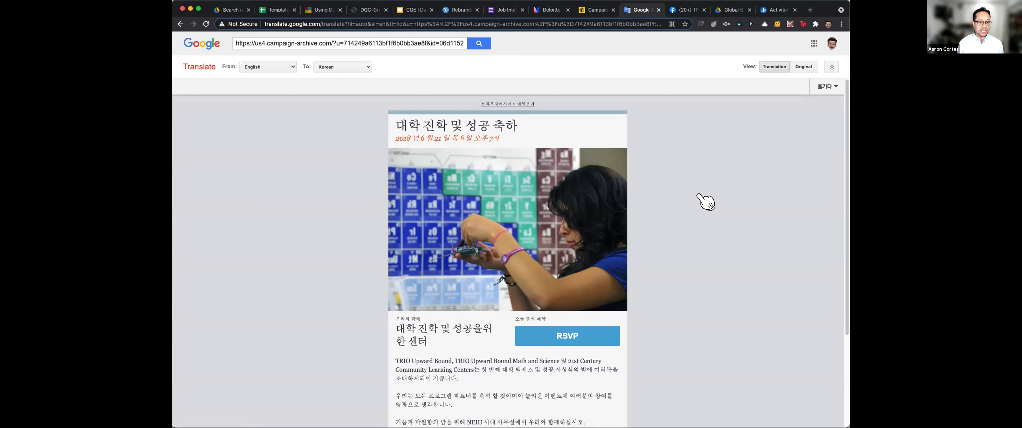
pyautogui.scroll(-1, 704, 228)
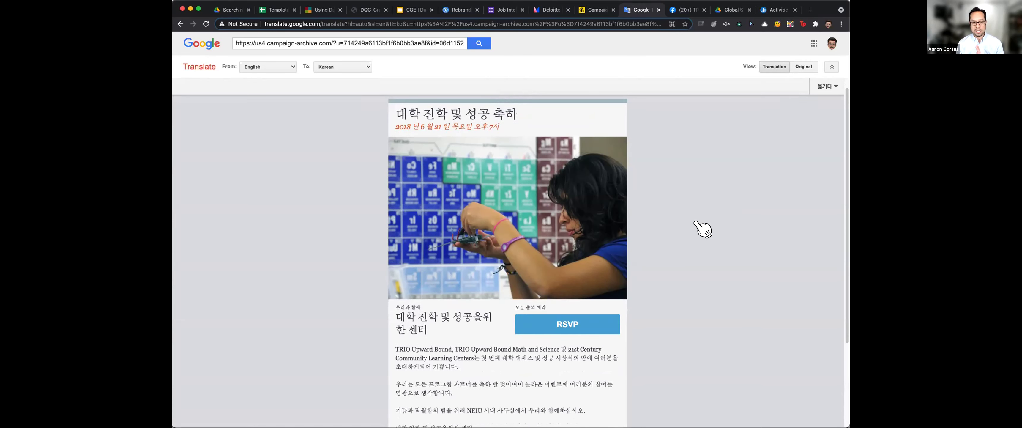
pyautogui.scroll(-5, 716, 230)
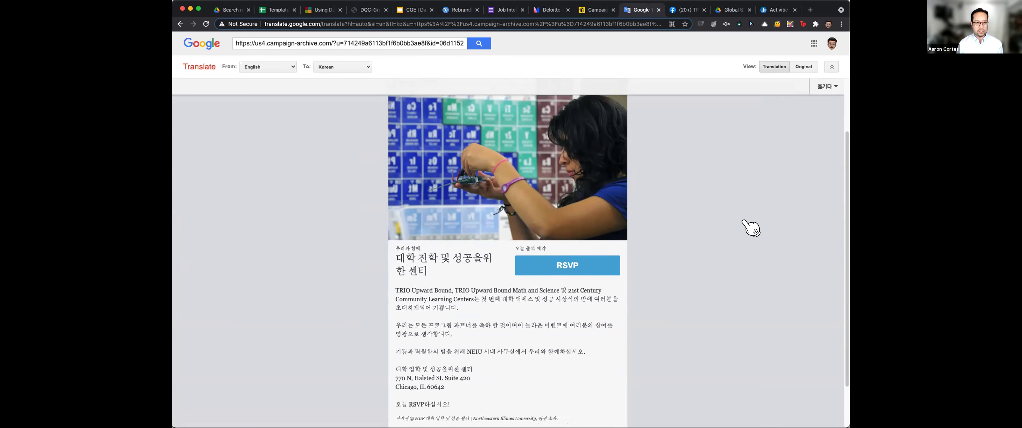
# Set the target language of the page translation to Spanish and look through the translated invitation.
pyautogui.click(367, 64)
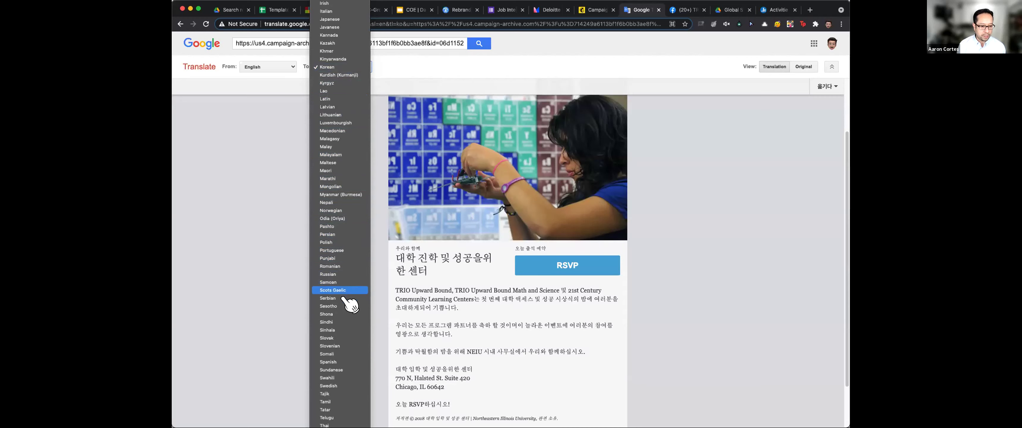
pyautogui.click(343, 361)
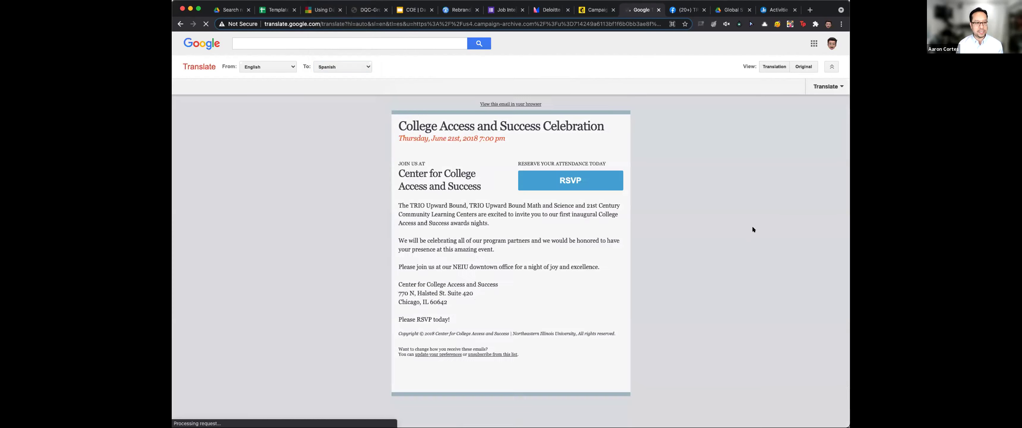
pyautogui.scroll(-4, 704, 242)
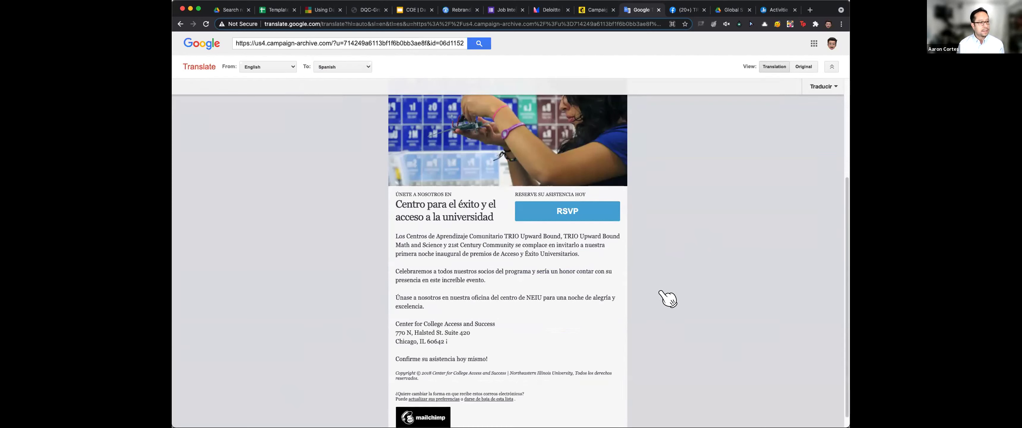
pyautogui.scroll(5, 683, 283)
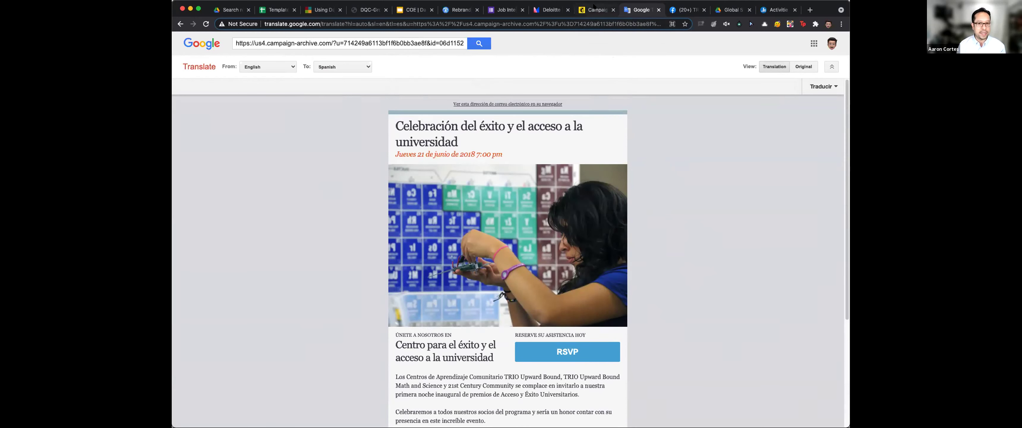
# Return to Mailchimp, open the Awards Night 2018 campaign's report and examine the Open Rate comparison under Campaign benchmarking.
pyautogui.click(594, 9)
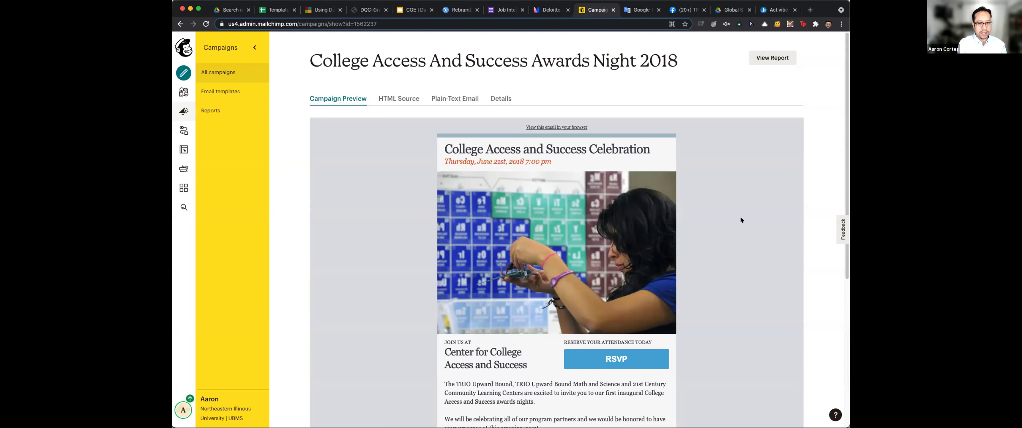
pyautogui.click(772, 58)
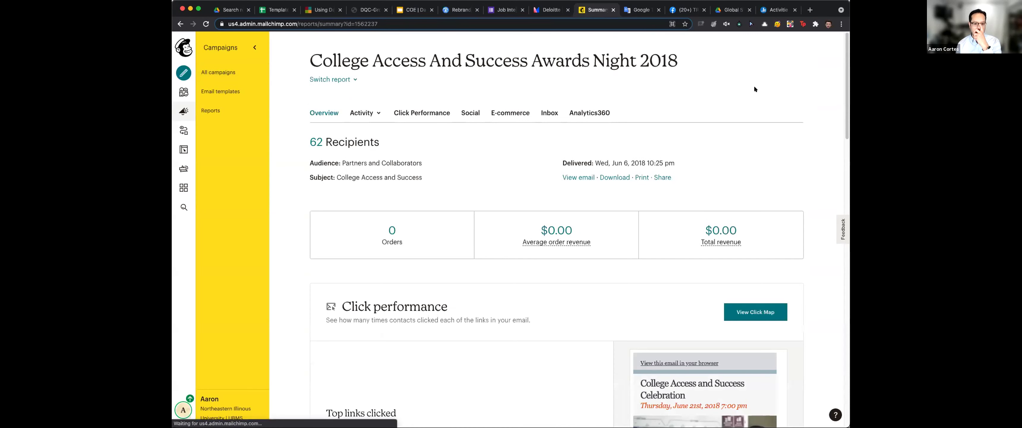
pyautogui.scroll(-10, 557, 292)
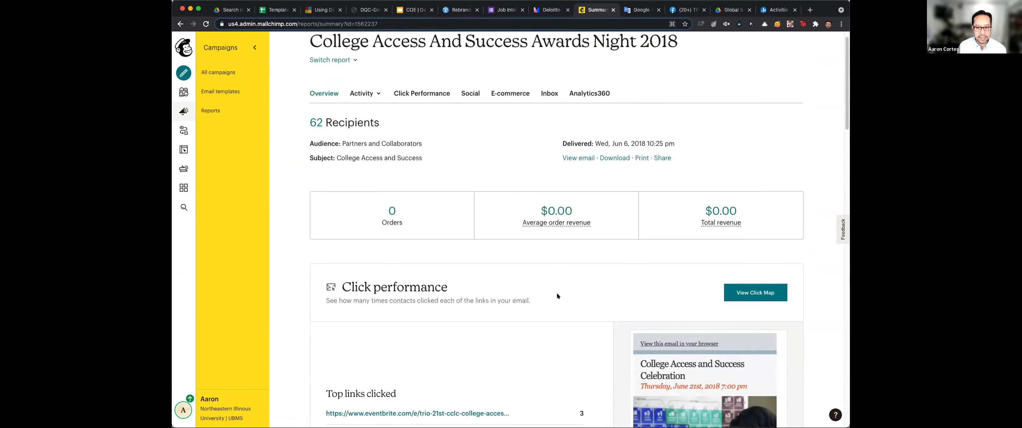
pyautogui.scroll(-3, 556, 290)
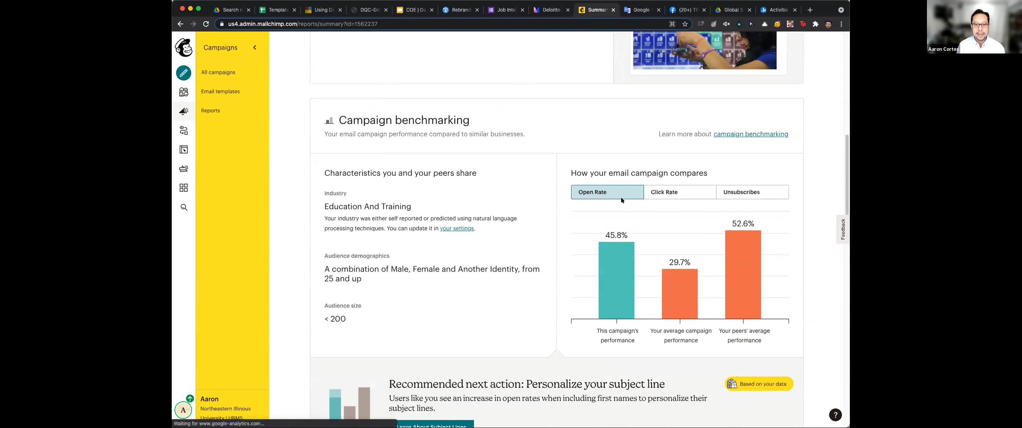
pyautogui.click(603, 194)
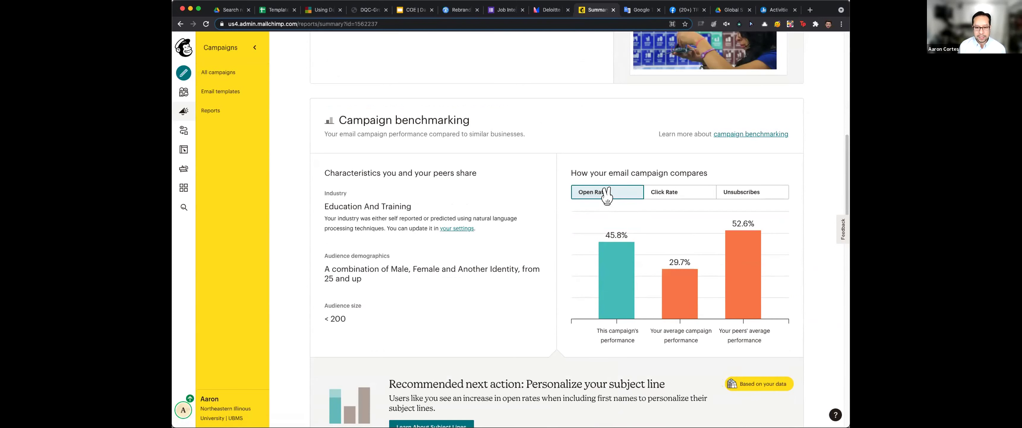